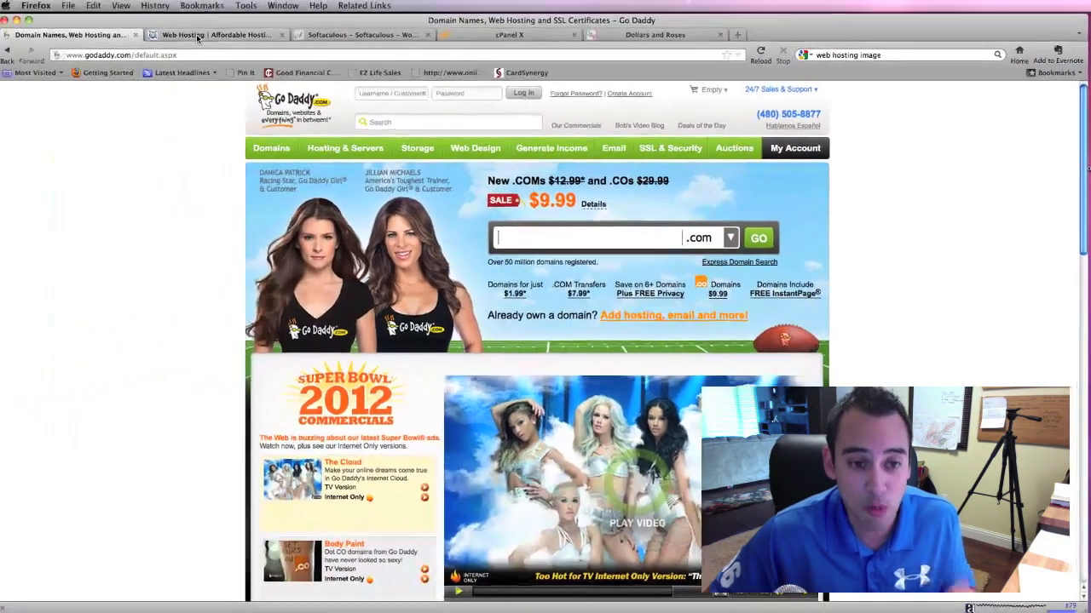
# - Switch to the Lunarpages hosting site and bring up its account sign-in form
pyautogui.click(198, 36)
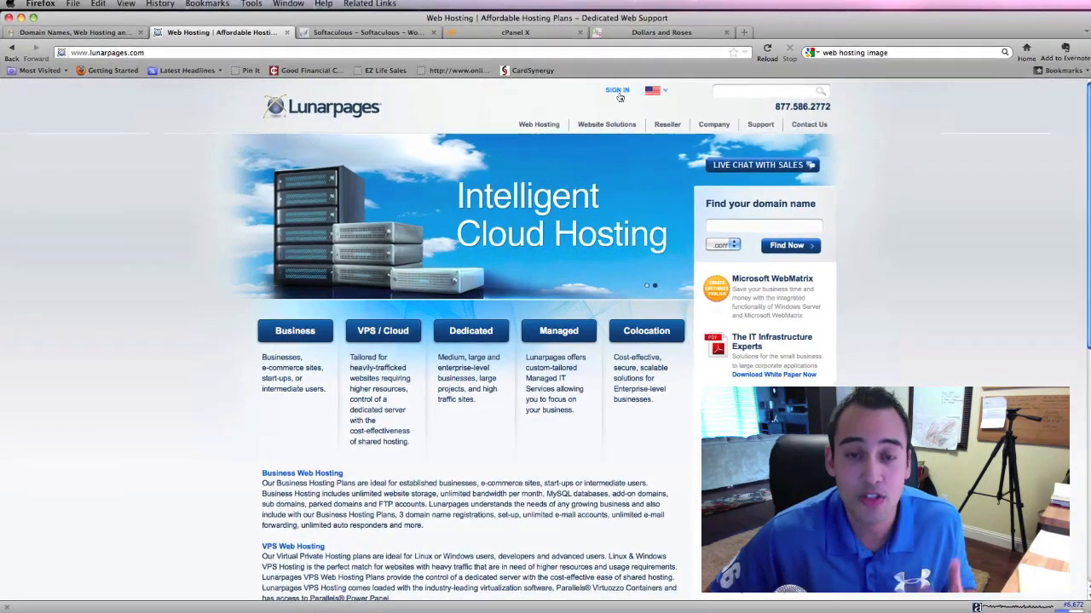
pyautogui.click(617, 92)
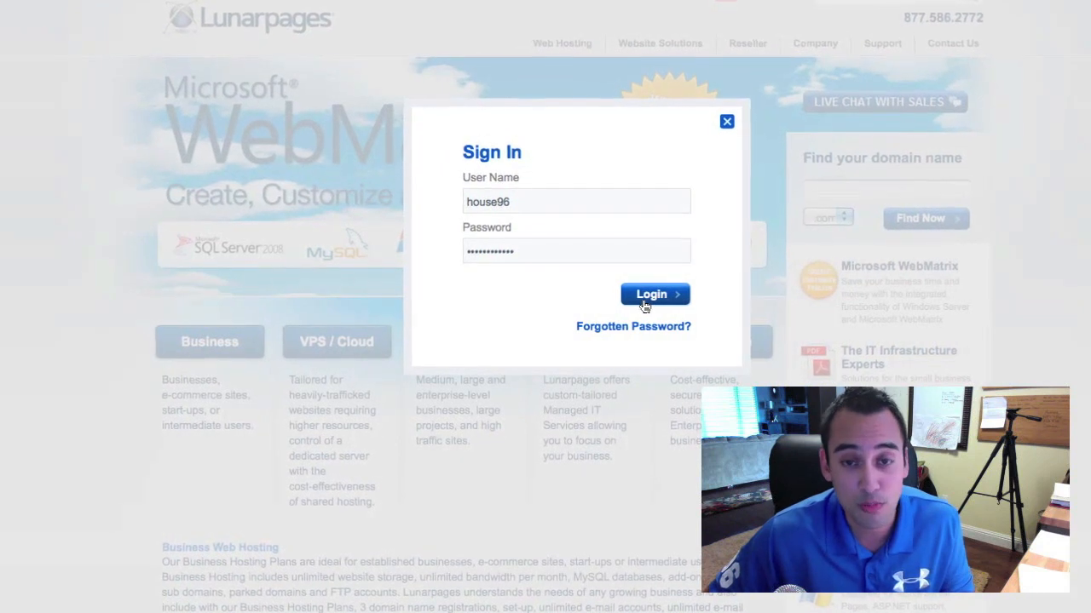
pyautogui.click(728, 120)
pyautogui.moveTo(565, 41)
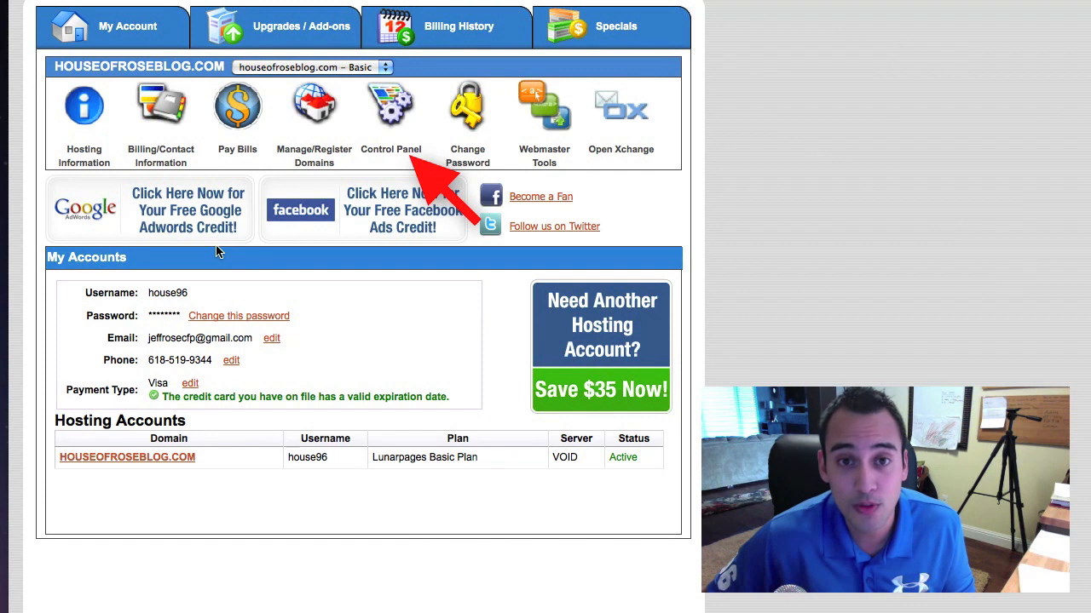
# - Open cPanel for the houseofroseblog.com hosting account from the customer account page
pyautogui.click(391, 110)
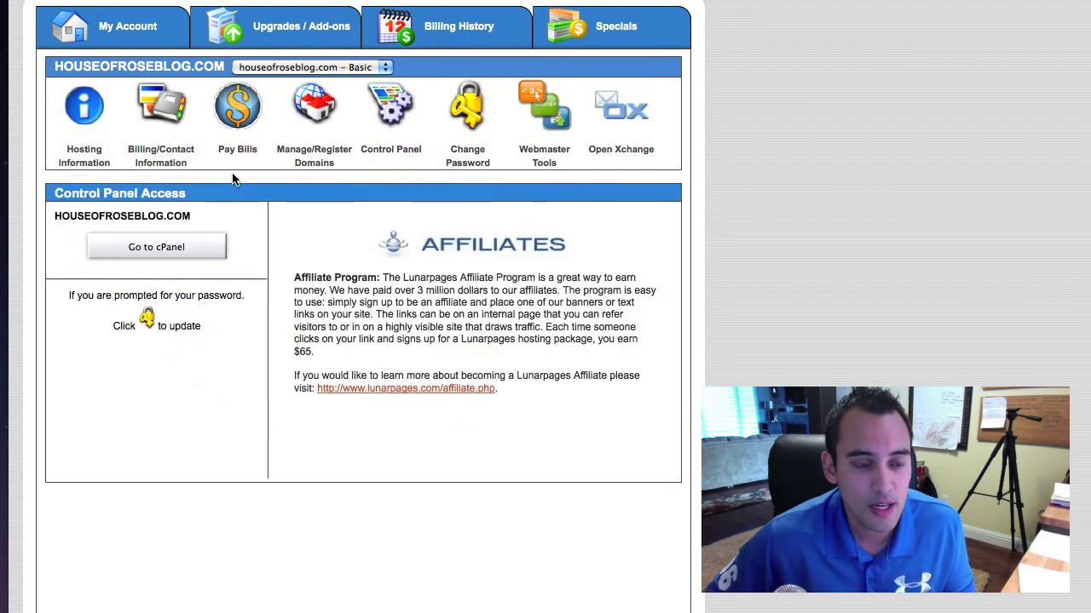
pyautogui.click(156, 249)
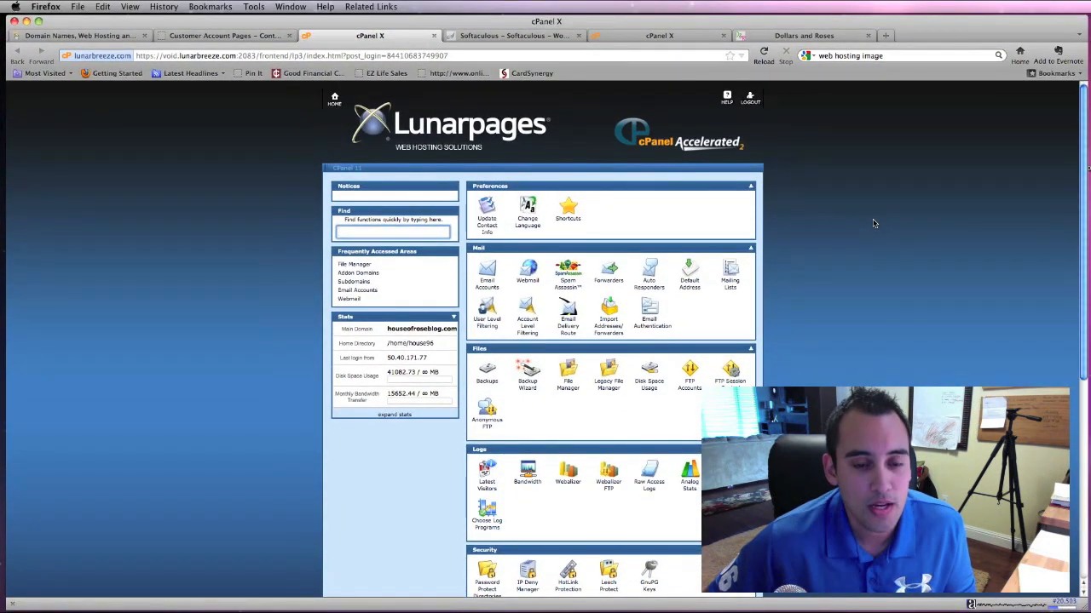
# - Look through the cPanel sections, then launch Softaculous from Software / Services and open the WordPress install form
pyautogui.scroll(-5, 858, 217)
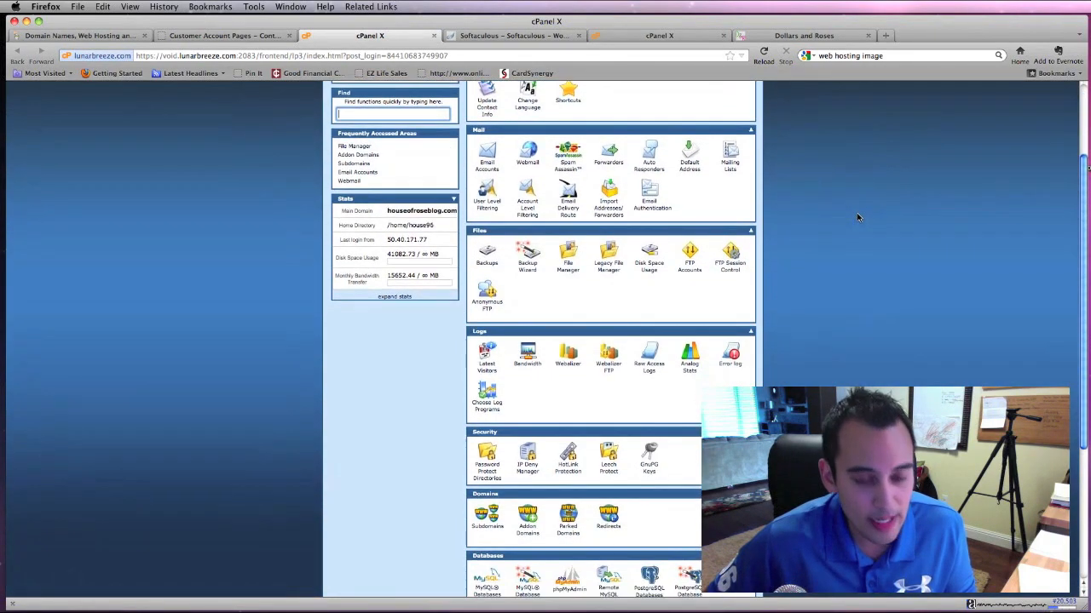
pyautogui.scroll(-3, 858, 217)
pyautogui.scroll(2, 858, 217)
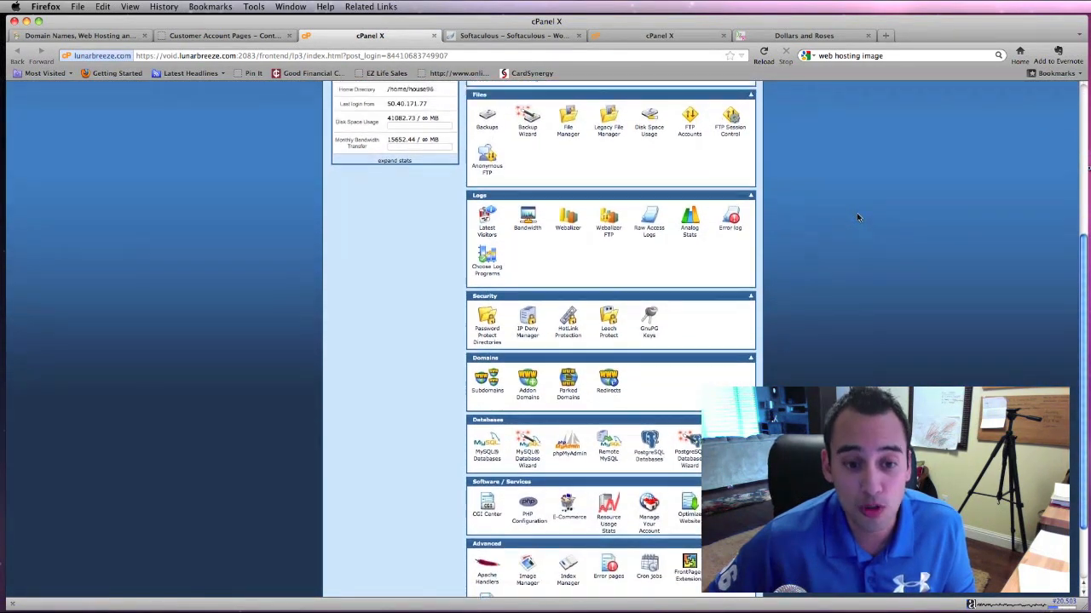
pyautogui.scroll(5, 858, 217)
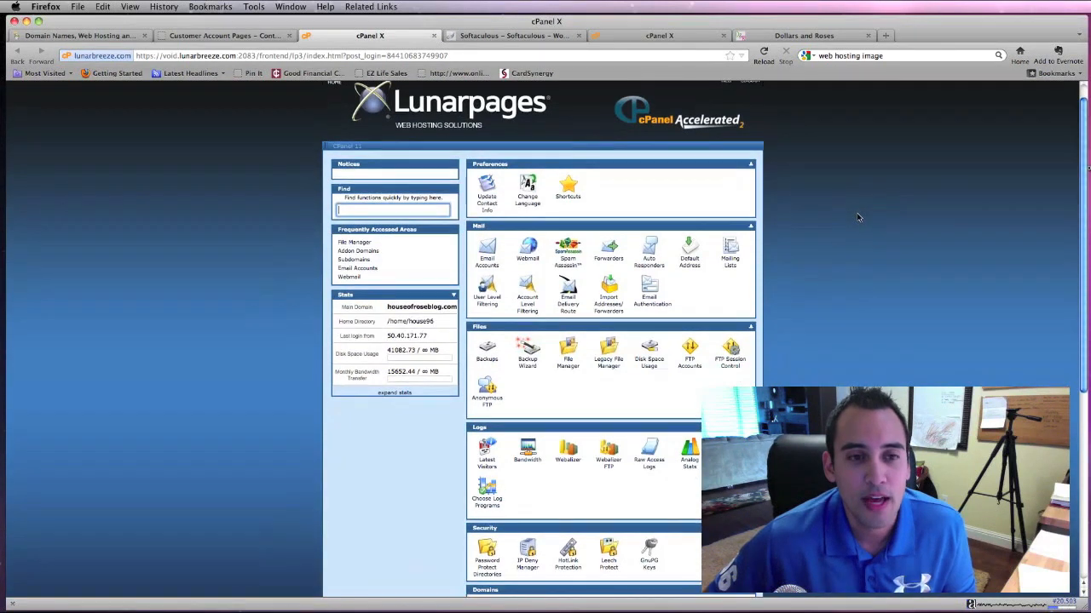
pyautogui.scroll(-4, 858, 217)
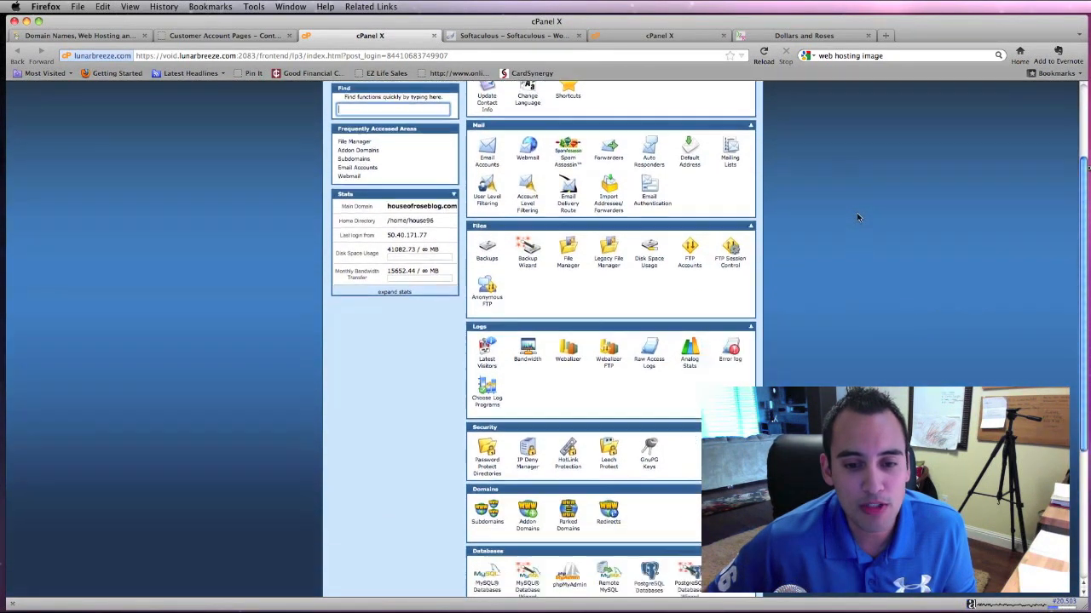
pyautogui.scroll(-5, 858, 218)
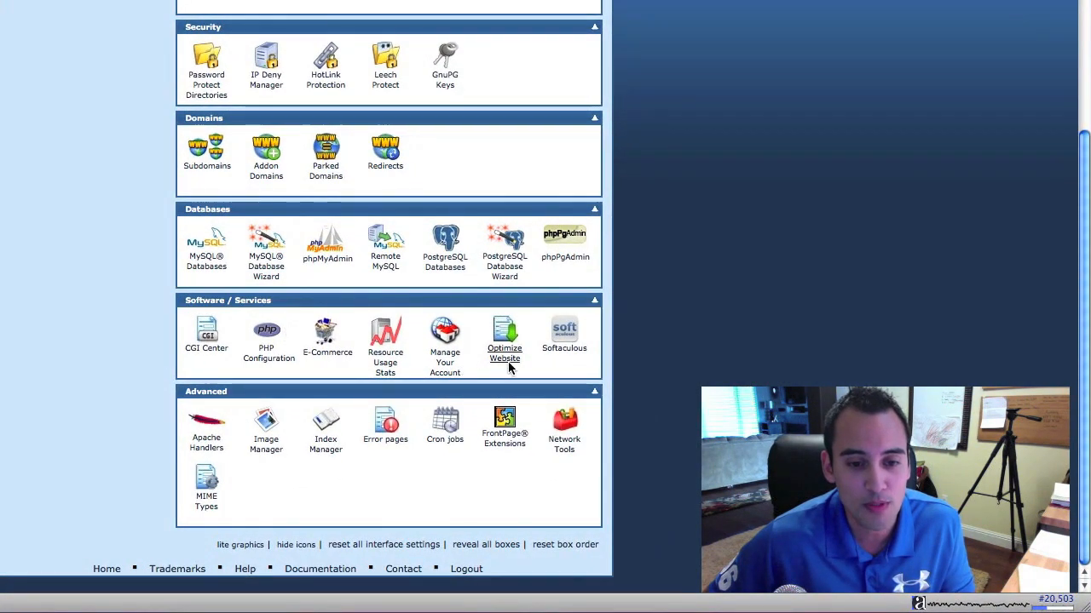
pyautogui.click(563, 332)
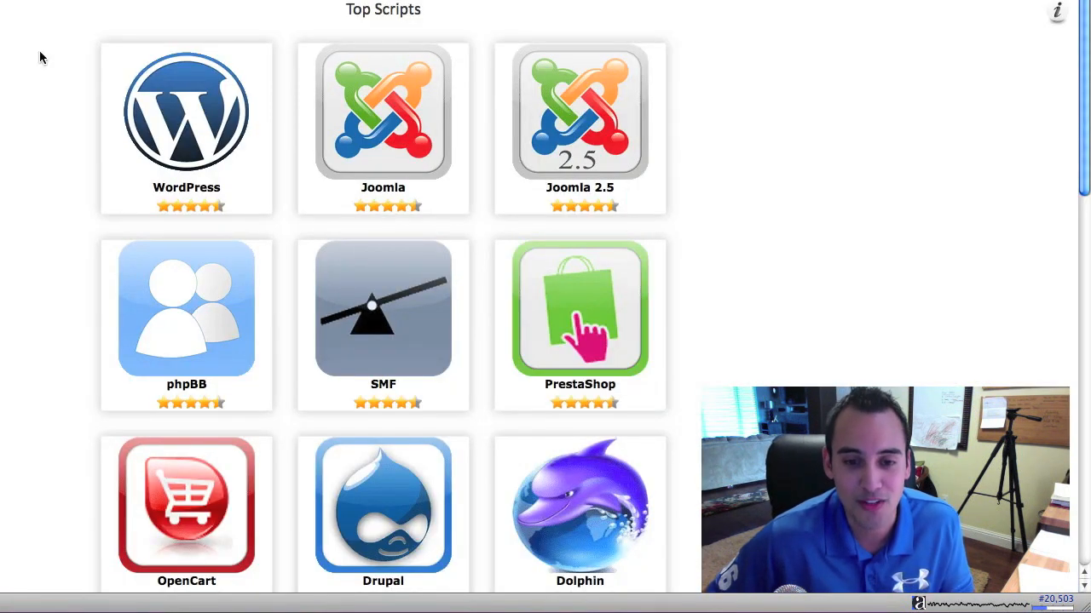
pyautogui.moveTo(171, 139)
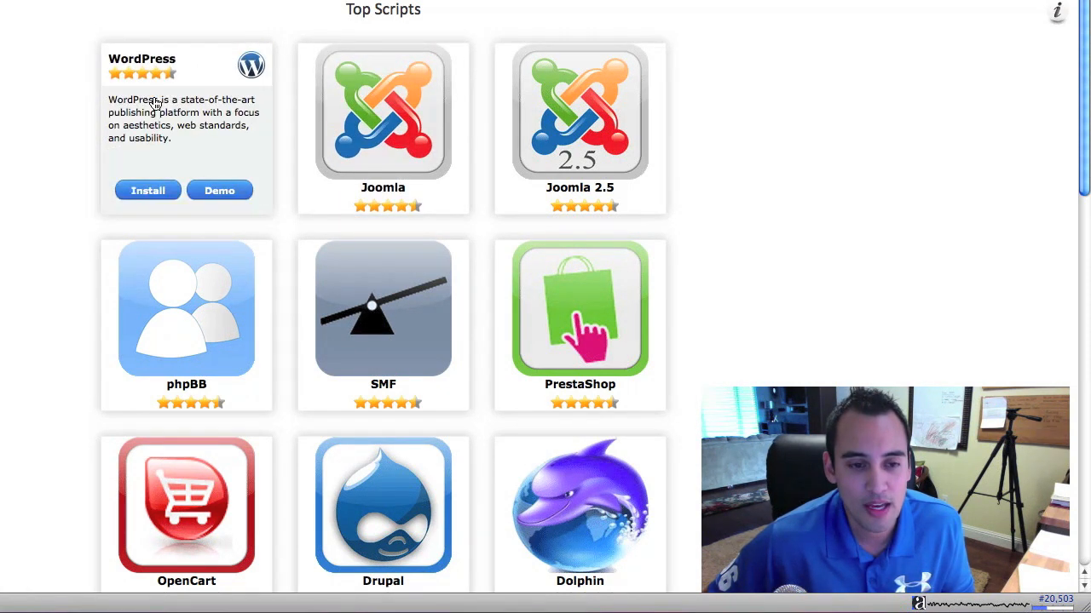
pyautogui.click(149, 192)
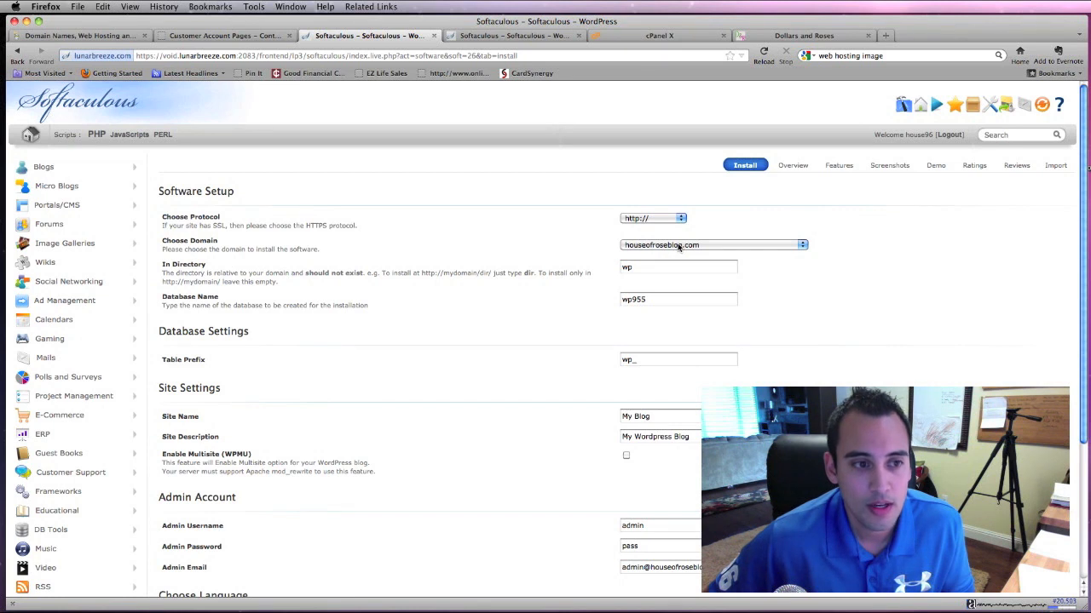
# - Choose houseofroseblog.com as the domain for the WordPress installation
pyautogui.click(679, 246)
pyautogui.click(679, 249)
pyautogui.scroll(-1, 764, 285)
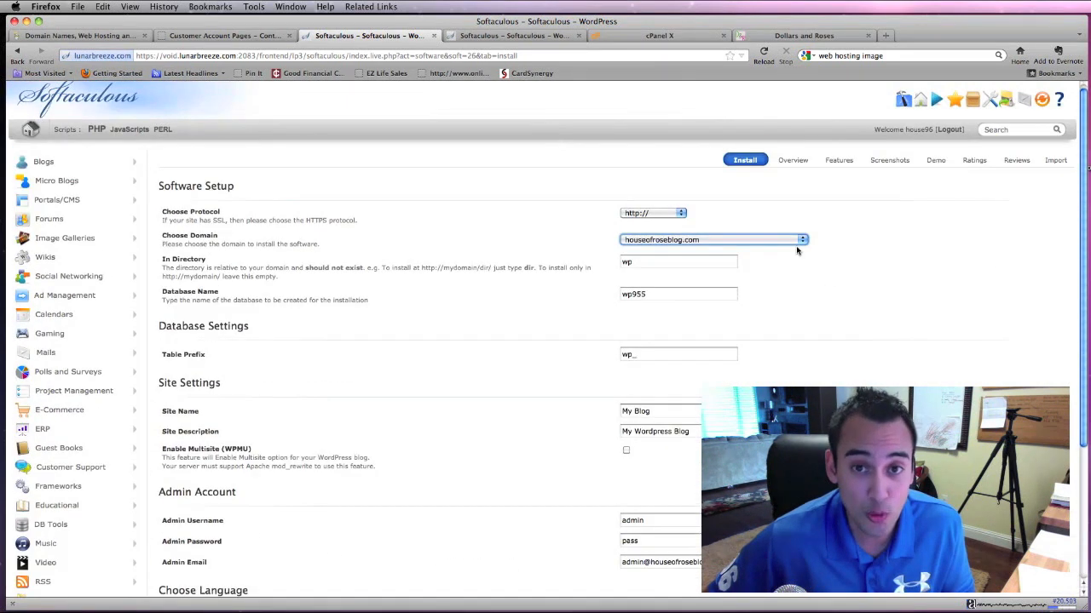
pyautogui.click(798, 242)
pyautogui.click(692, 246)
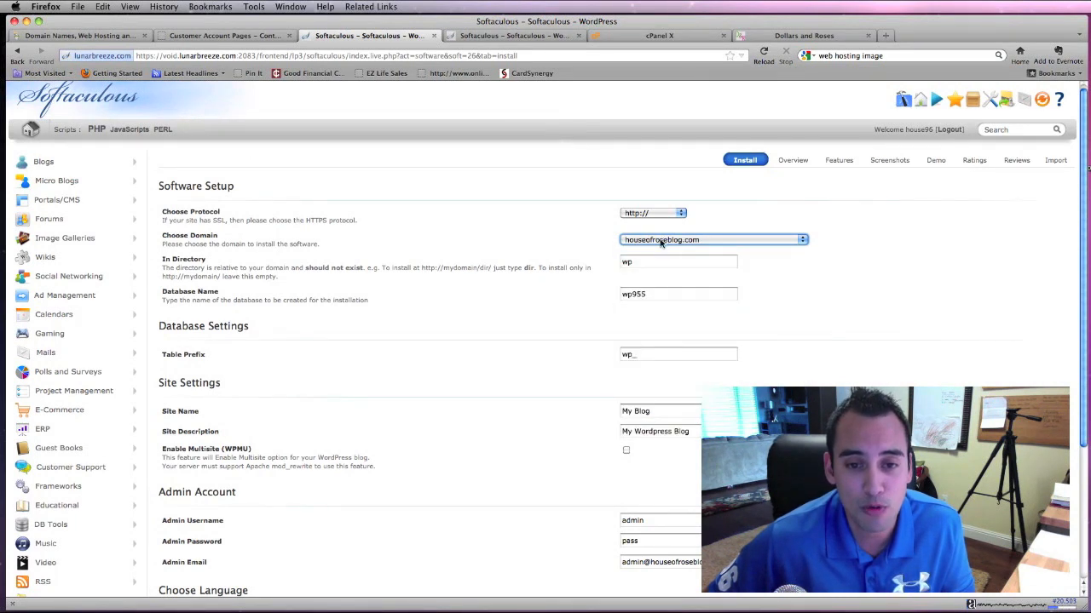
# - Clear the Database Name and Table Prefix values in the WordPress install form, and select the Admin Email text
pyautogui.click(646, 262)
pyautogui.click(648, 293)
pyautogui.doubleClick(652, 292)
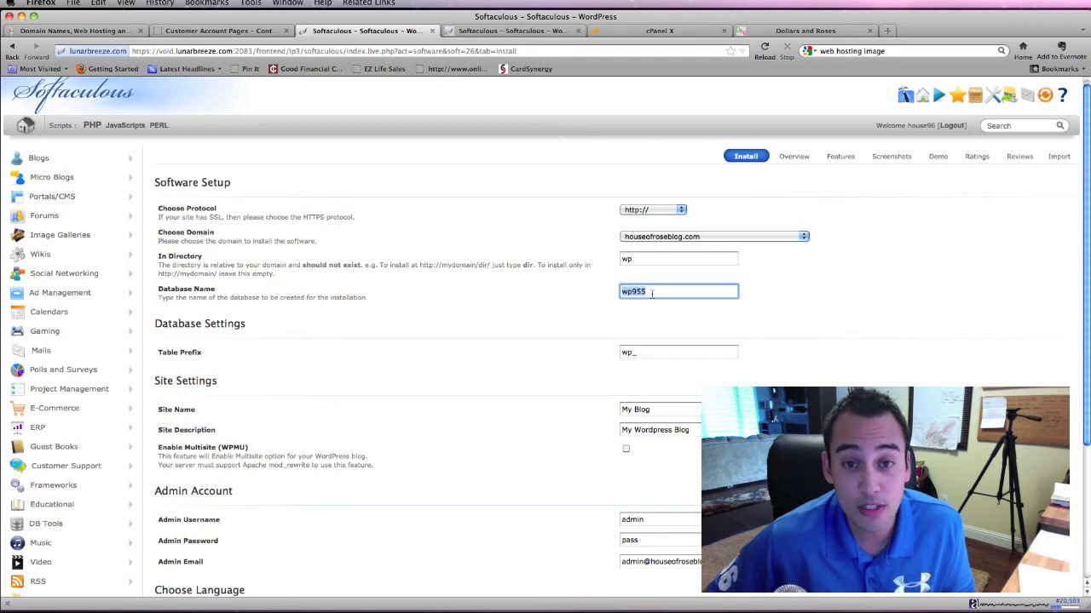
pyautogui.press('BackSpace')
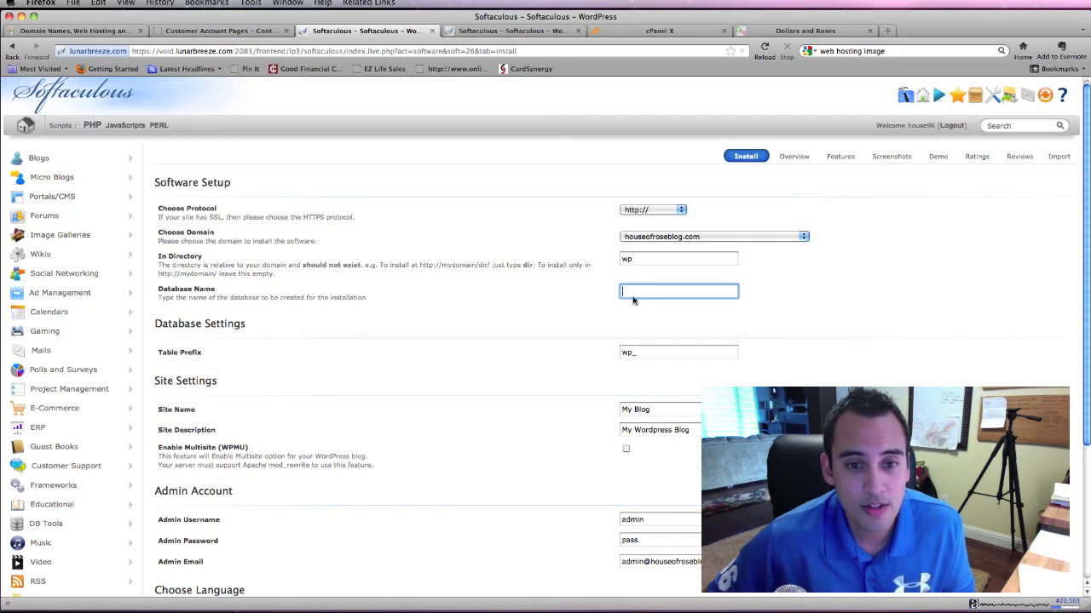
pyautogui.doubleClick(649, 354)
pyautogui.press('BackSpace')
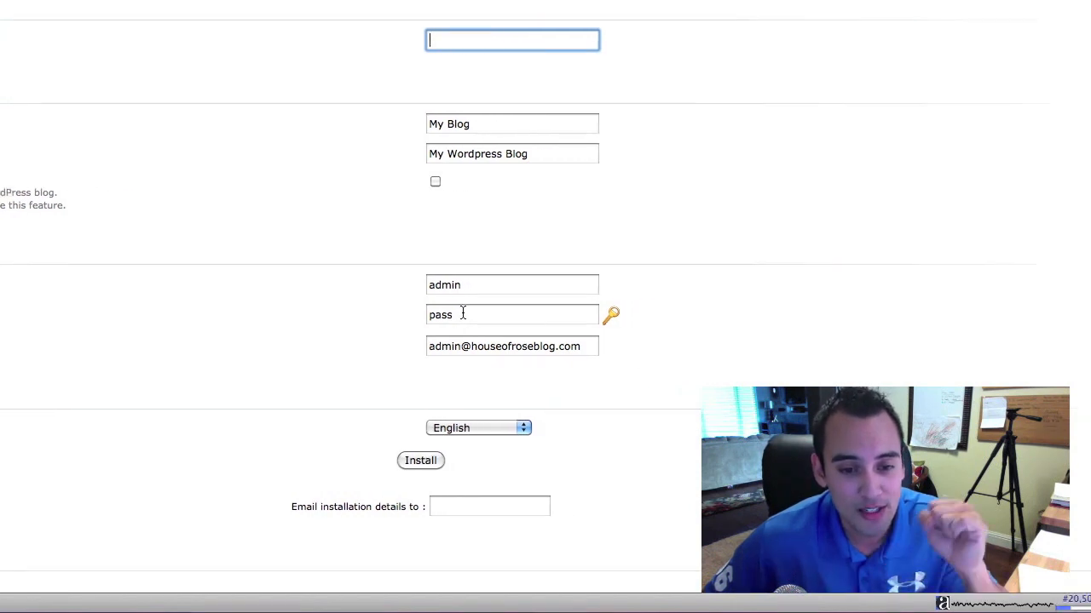
pyautogui.tripleClick(431, 347)
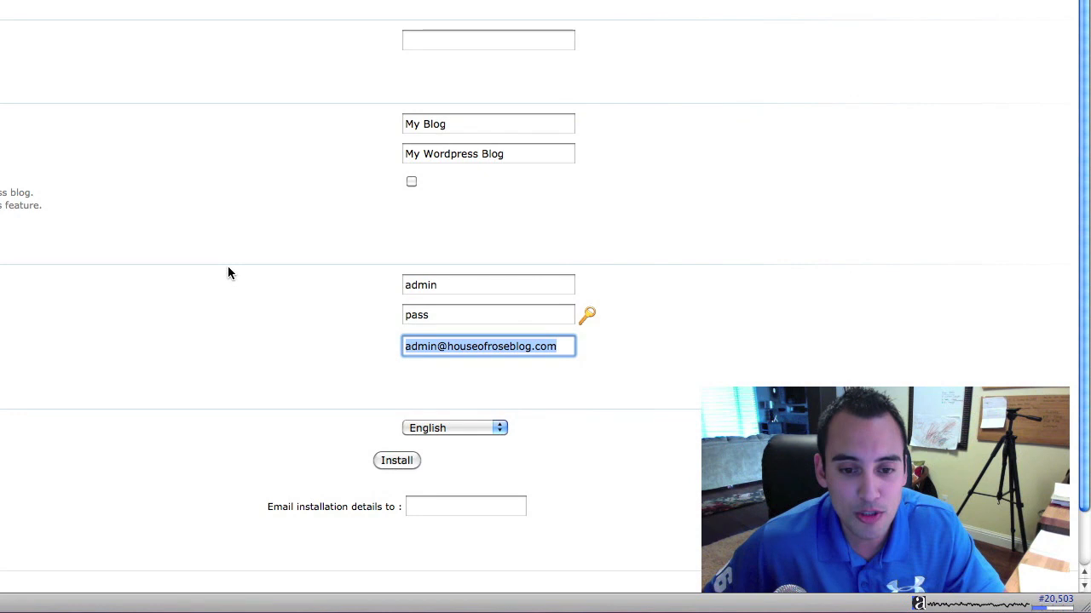
pyautogui.scroll(-1, 204, 324)
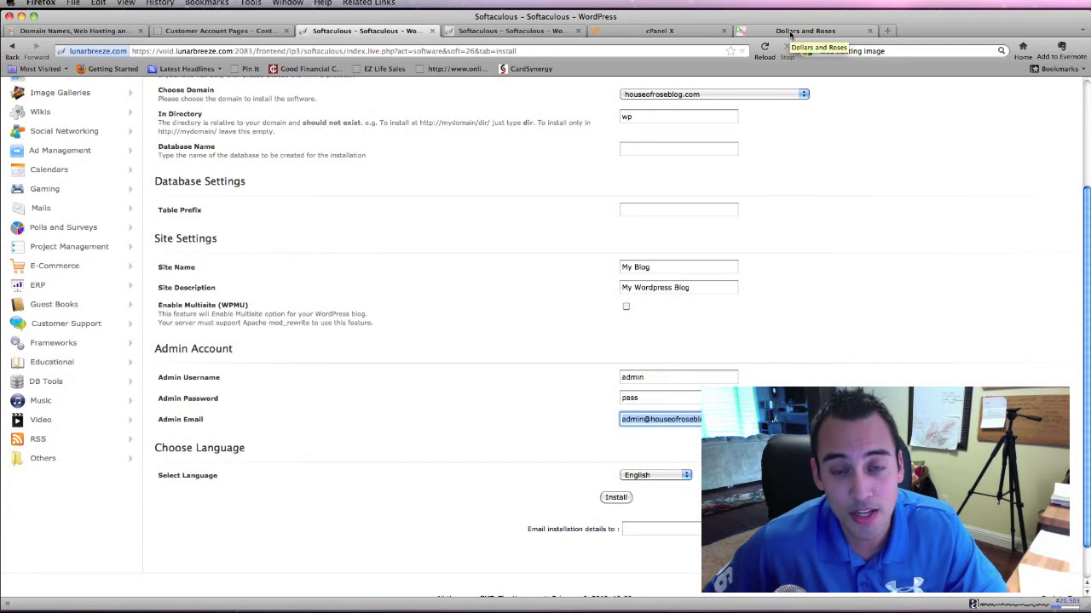
# - Switch to the Dollars and Roses site, open its WordPress dashboard at dollarsandroses.com/wp-admin/, and reveal the Posts options
pyautogui.click(791, 34)
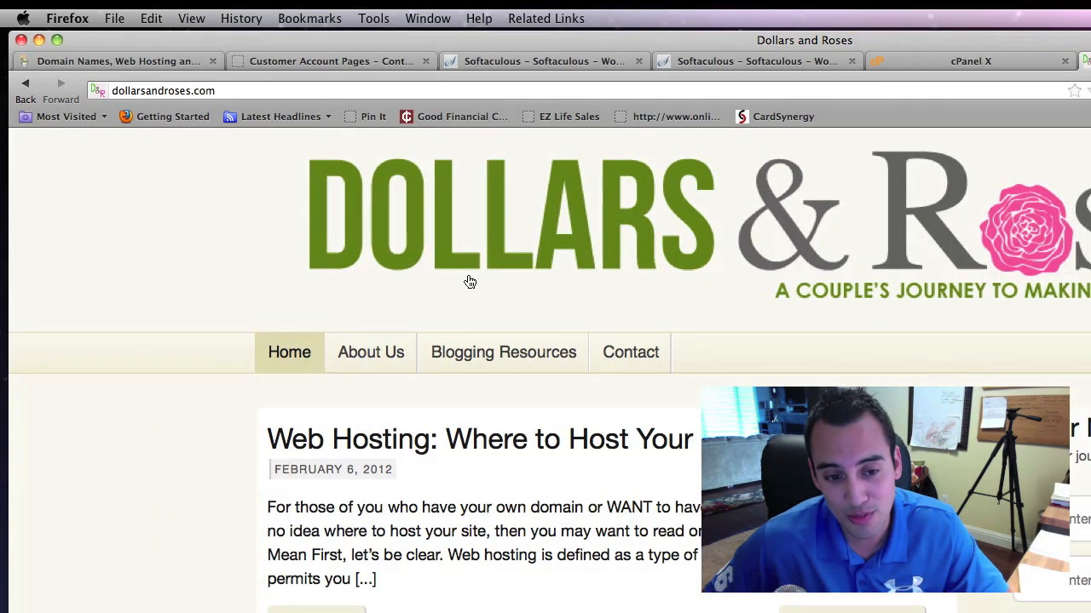
pyautogui.click(328, 91)
pyautogui.click(328, 91)
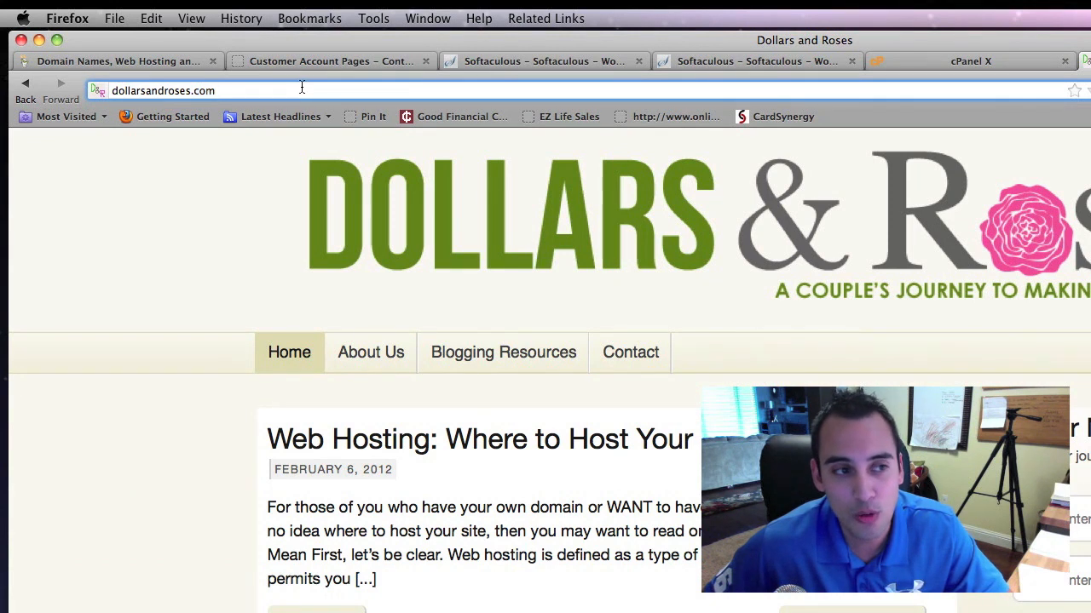
pyautogui.write('/')
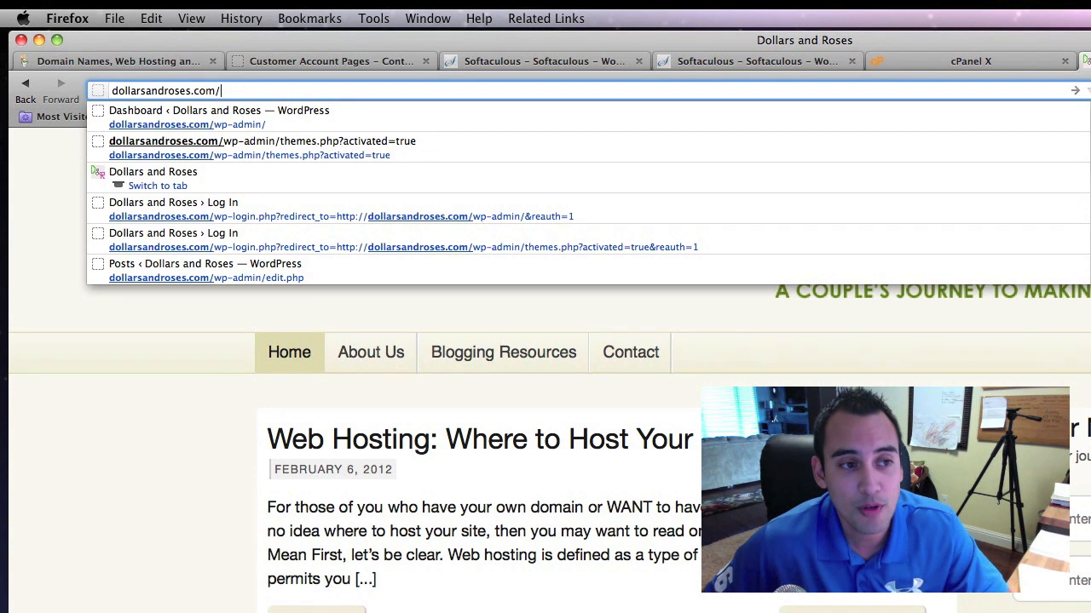
pyautogui.write('w')
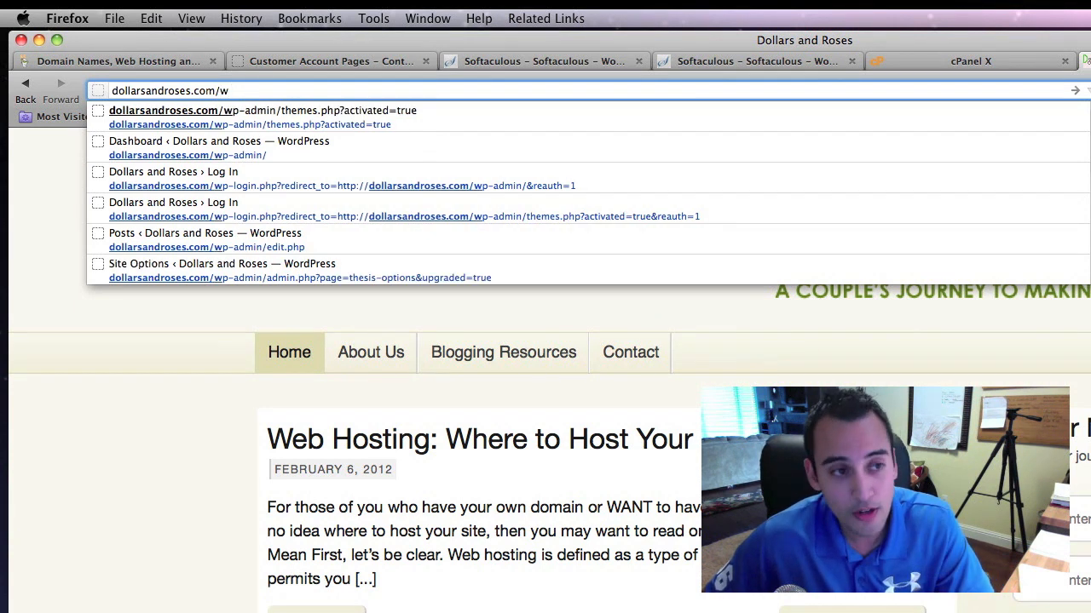
pyautogui.write('p-')
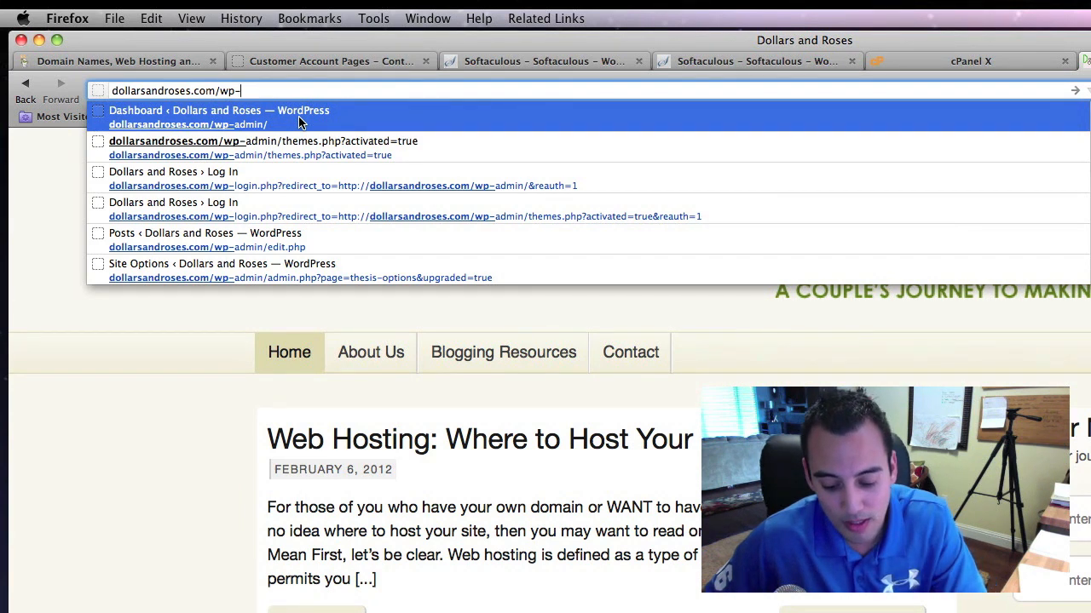
pyautogui.click(397, 124)
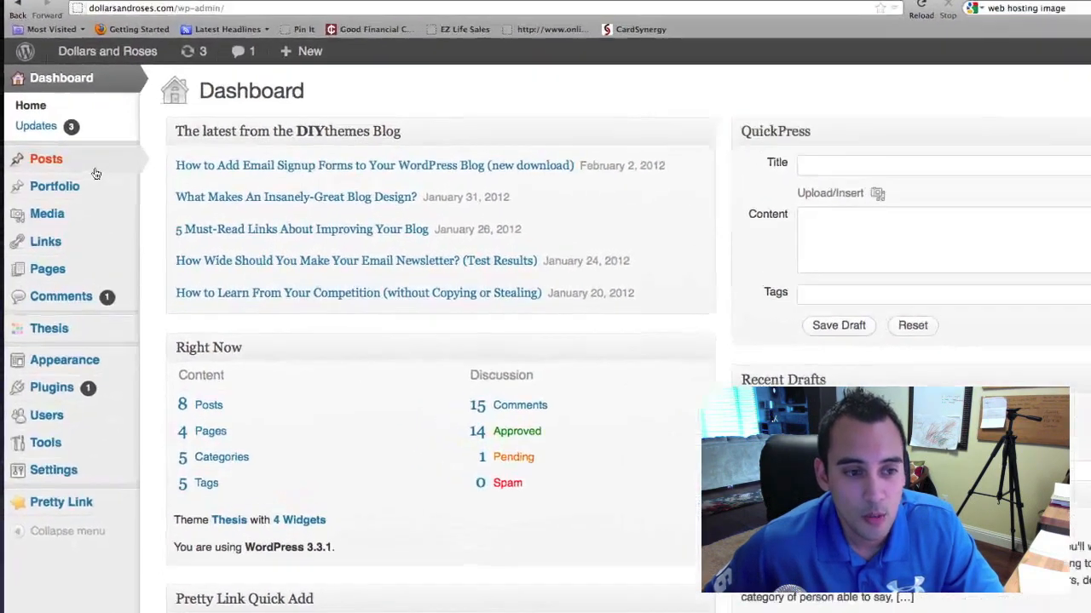
pyautogui.moveTo(85, 170)
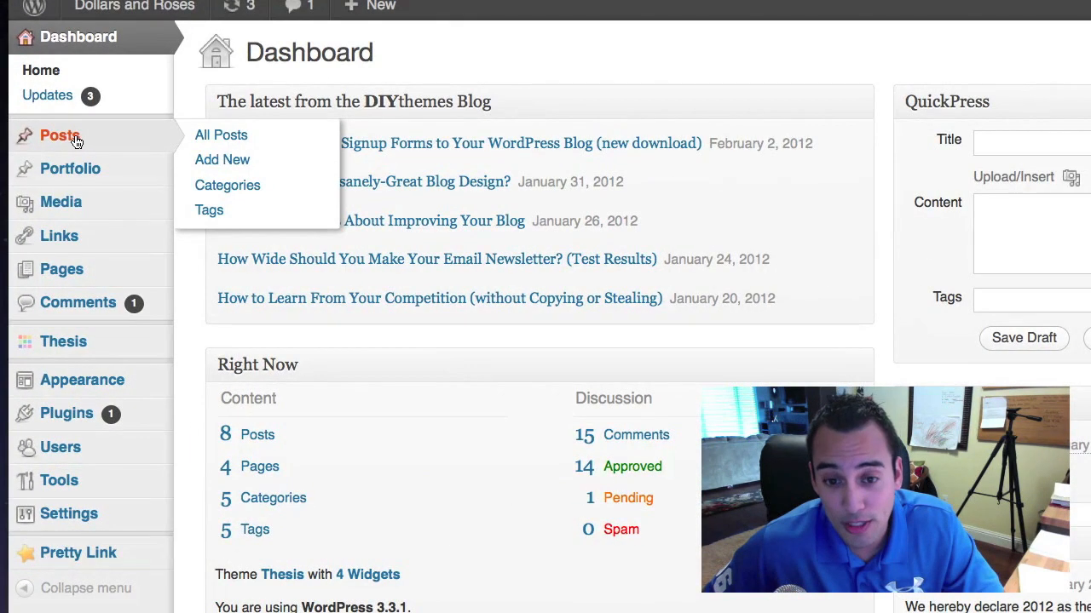